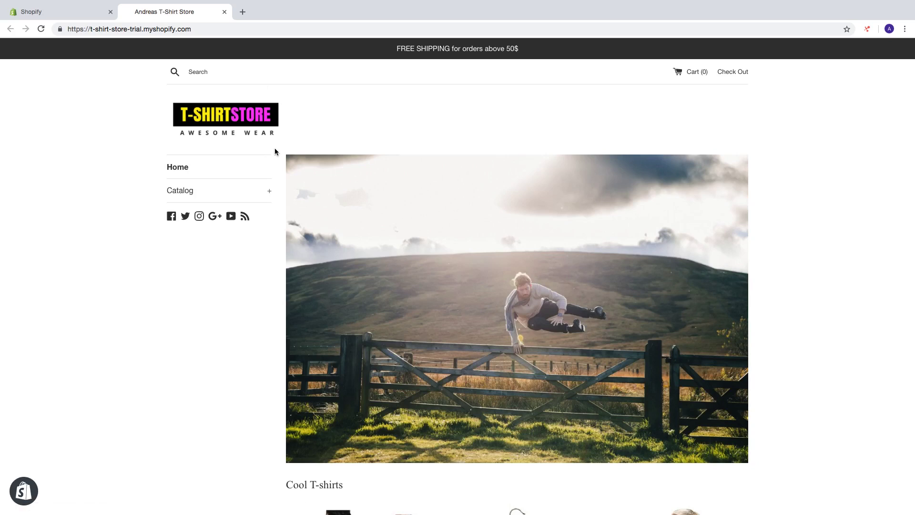
Switch to the store's Shopify admin and open the online store's Themes page
left_click(56, 13)
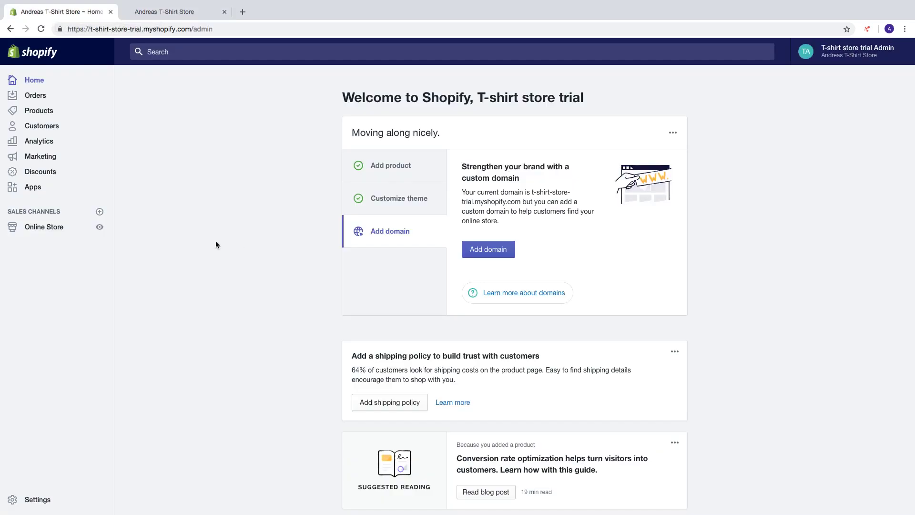
left_click(54, 228)
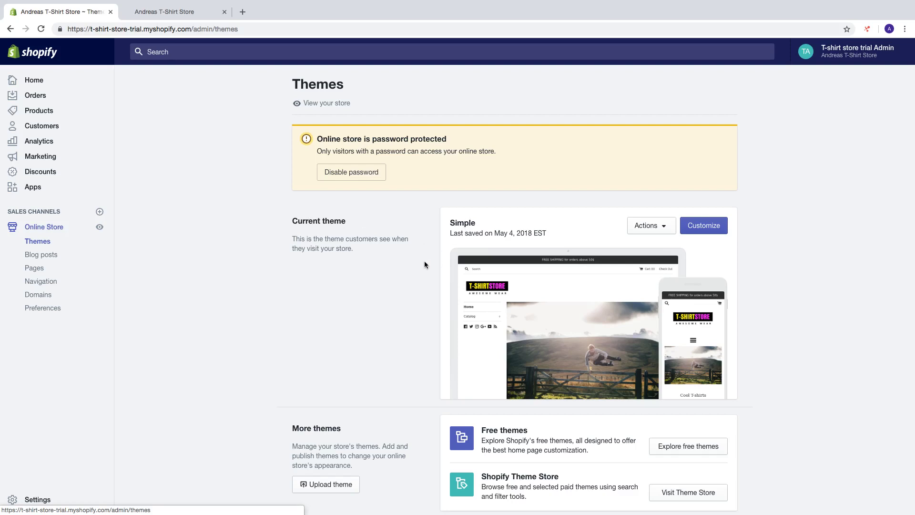
scroll(424, 264, "down", 3)
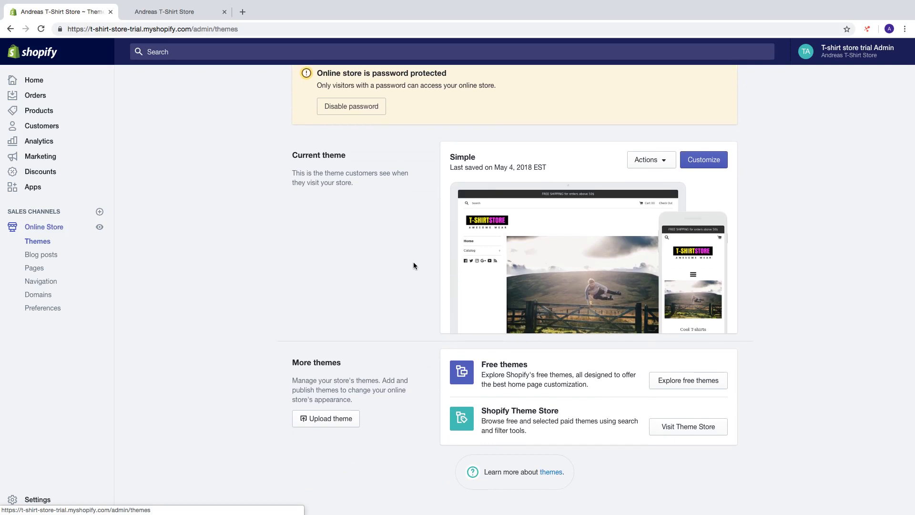
scroll(400, 267, "down", 1)
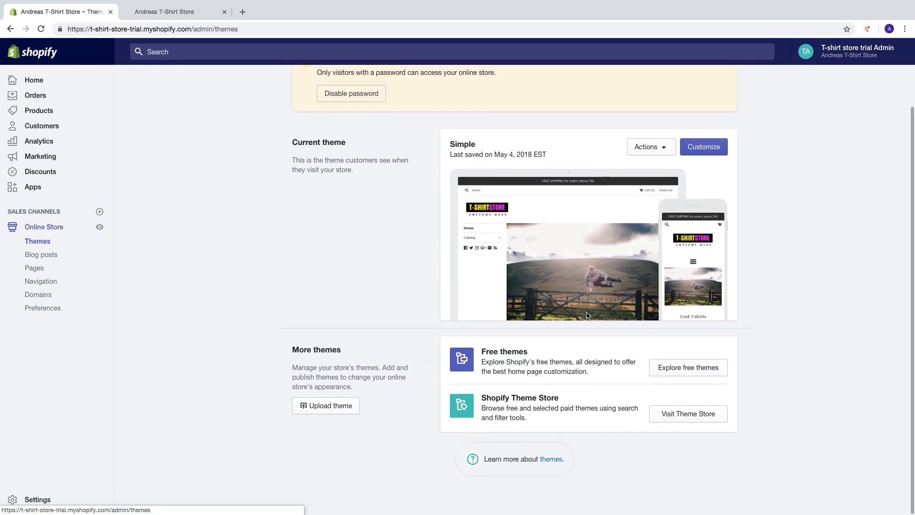
Browse Shopify's free themes and open the details of the Brooklyn theme
left_click(671, 370)
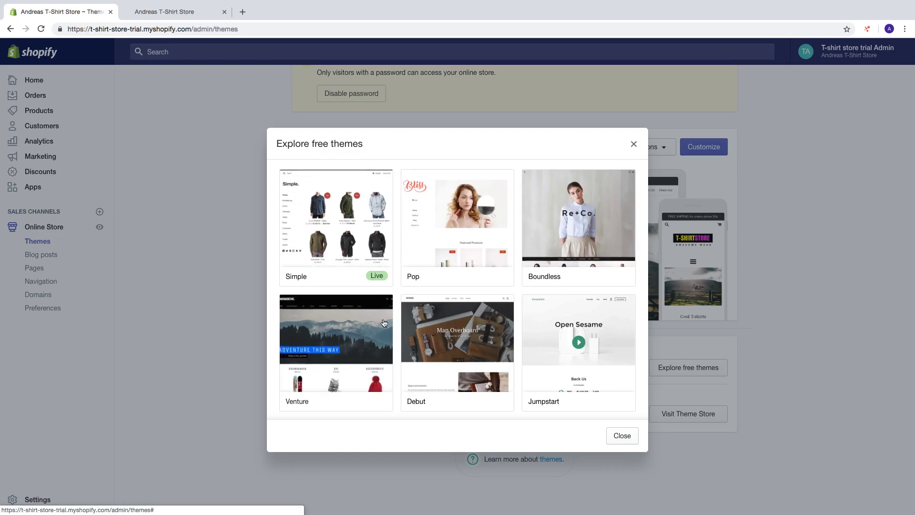
scroll(384, 323, "down", 5)
scroll(398, 323, "up", 5)
scroll(400, 316, "down", 5)
scroll(453, 316, "up", 1)
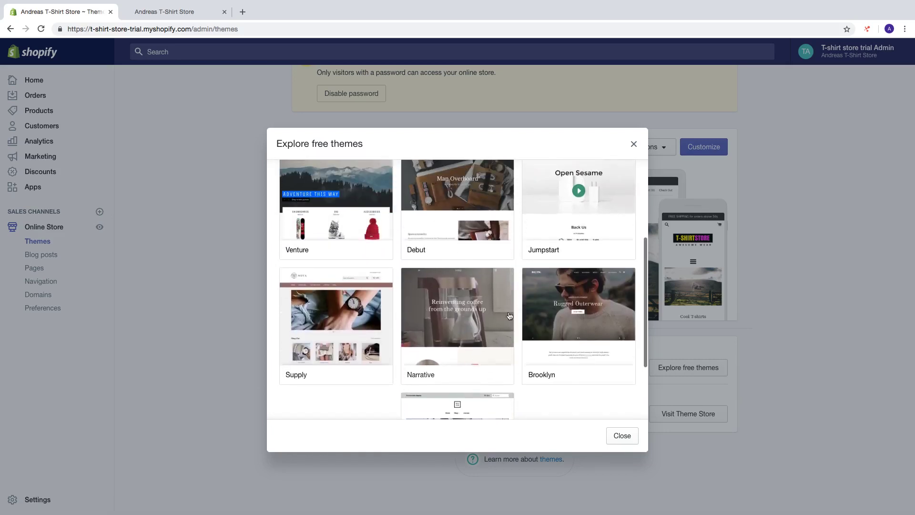
scroll(509, 316, "up", 1)
left_click(552, 342)
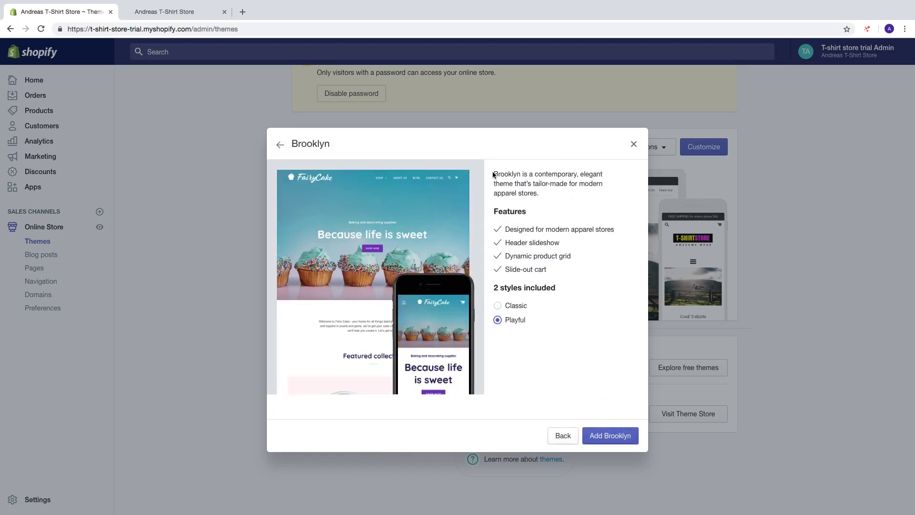
Review Brooklyn's description and features, then add the theme to the store in the Classic style
left_click_drag(494, 173, 540, 190)
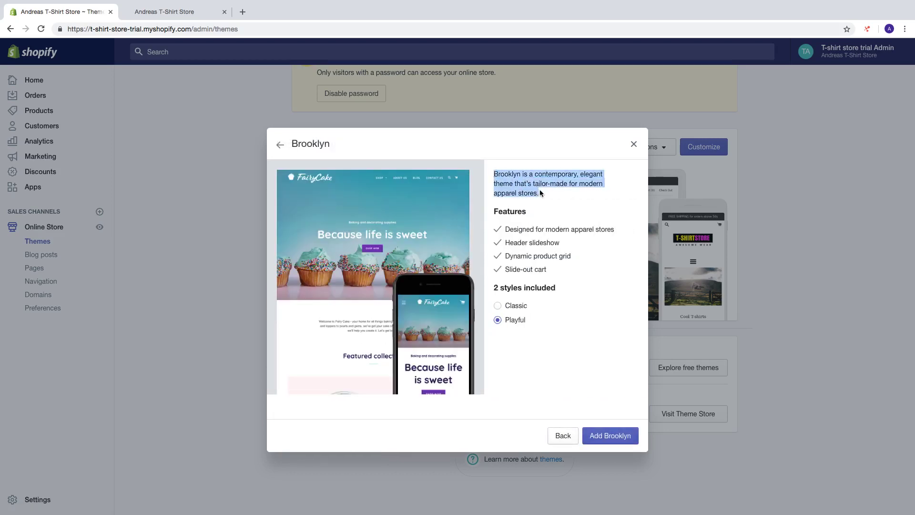
left_click(531, 207)
left_click_drag(495, 211, 574, 296)
left_click(561, 285)
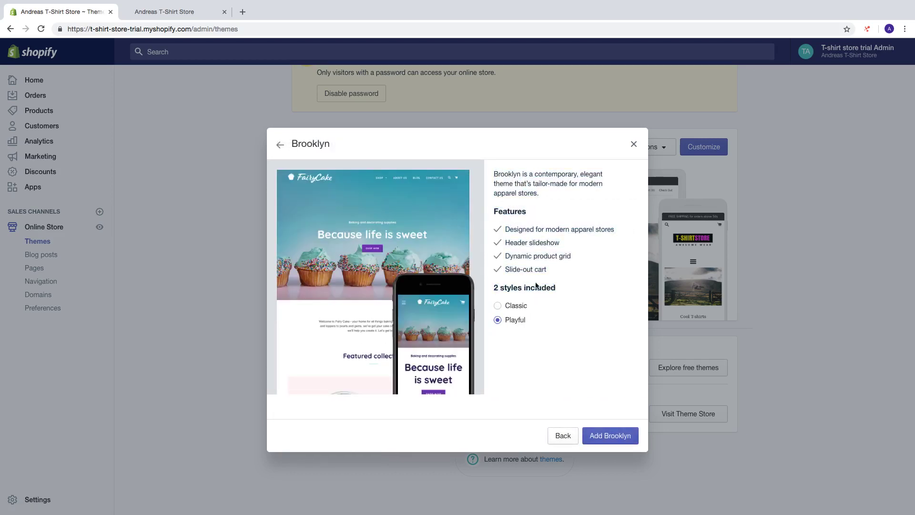
left_click(499, 307)
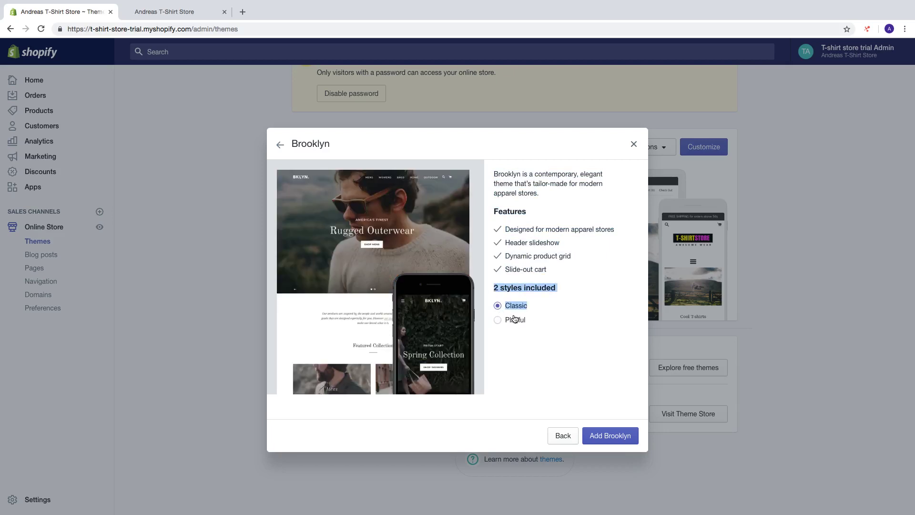
left_click(599, 433)
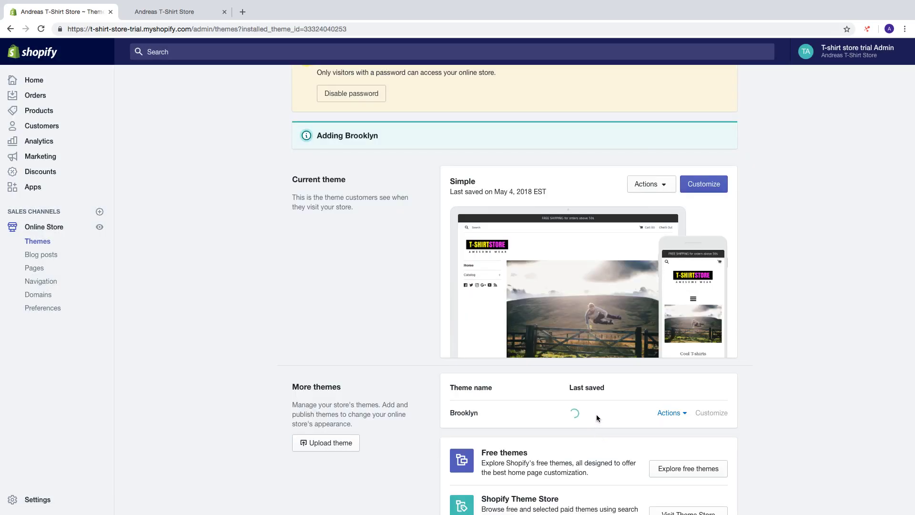
Check which actions are available for the Brooklyn theme in the store's list of additional themes
scroll(597, 414, "down", 1)
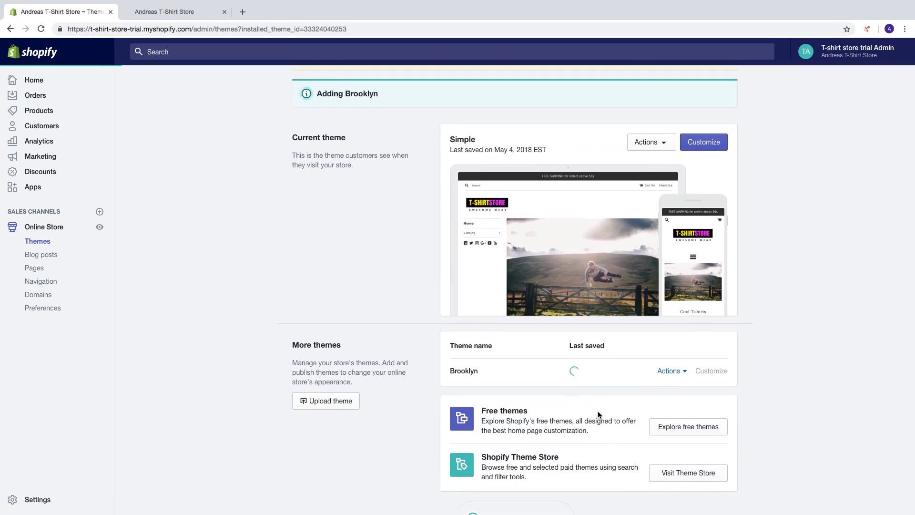
scroll(598, 412, "down", 1)
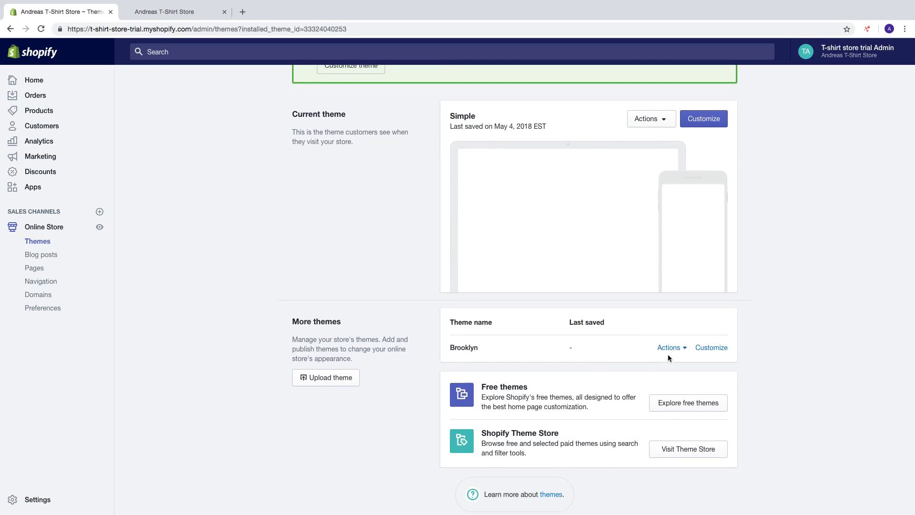
left_click(672, 348)
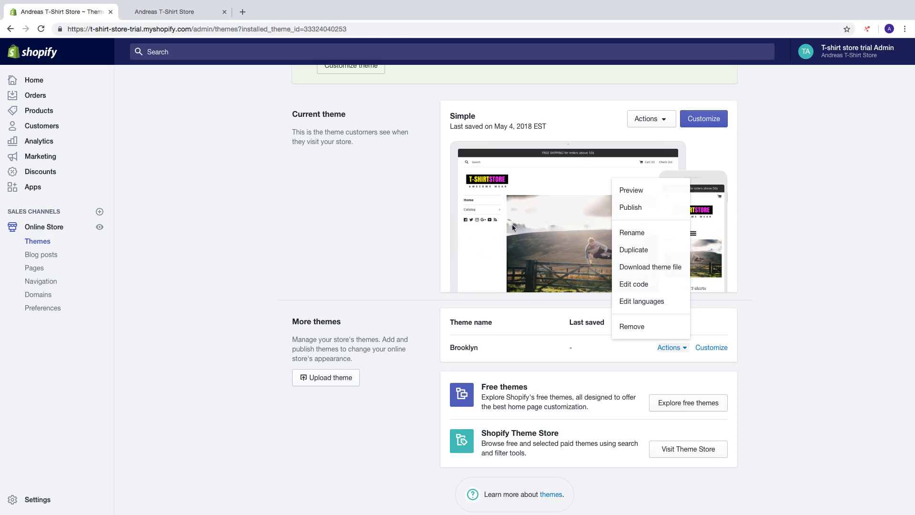
left_click(413, 273)
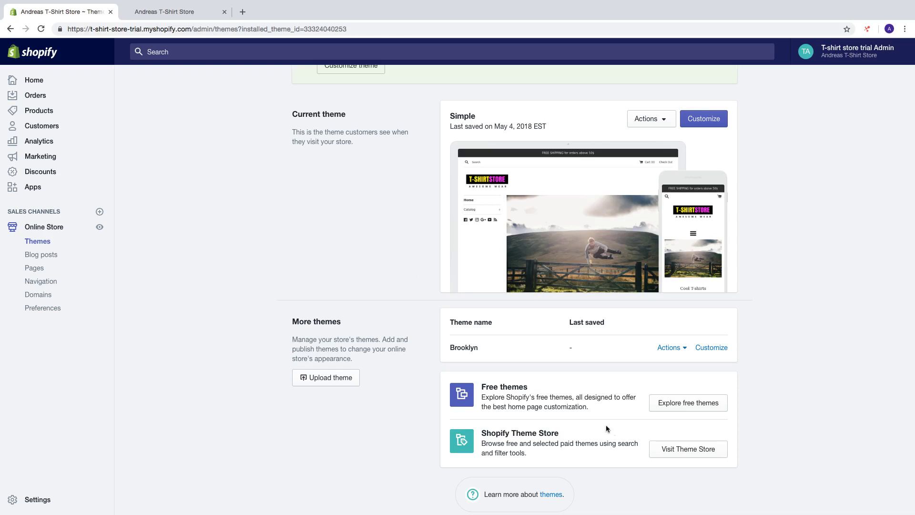
Visit the Shopify Theme Store and look through its featured theme collections
left_click(687, 450)
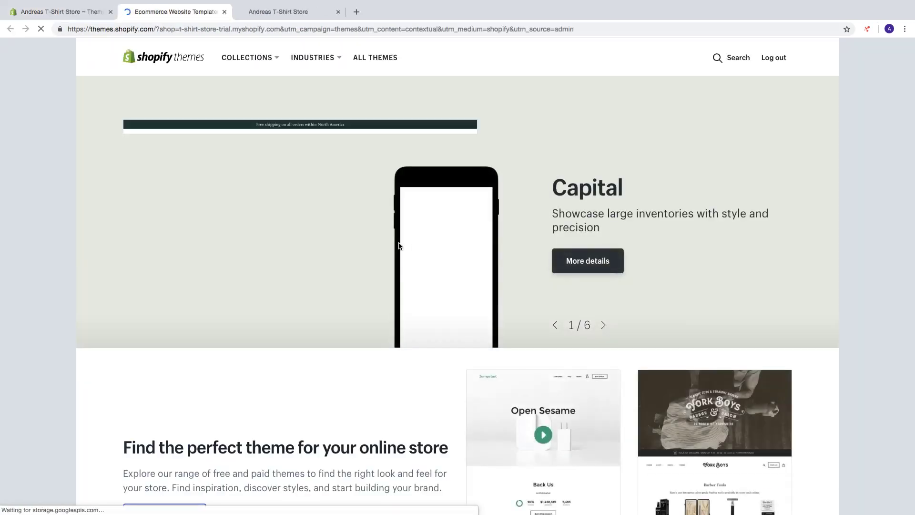
scroll(362, 215, "down", 9)
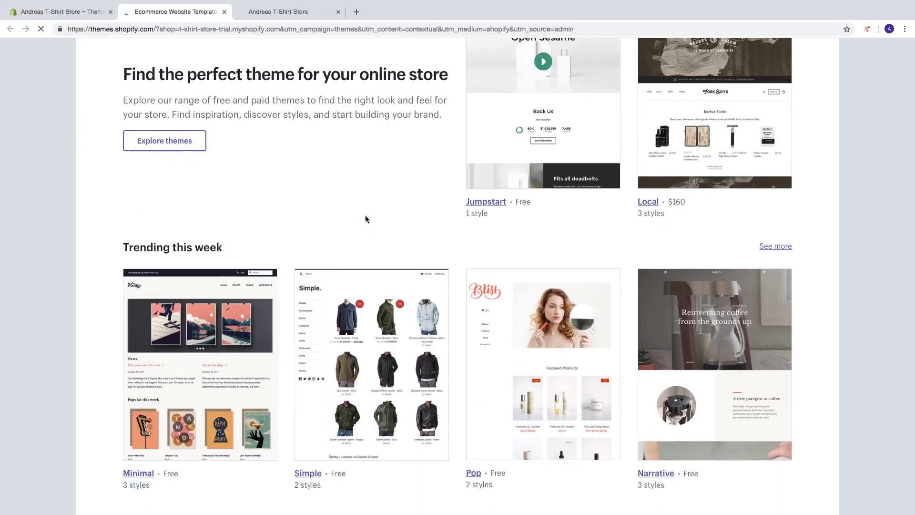
scroll(365, 218, "down", 3)
scroll(214, 257, "up", 1)
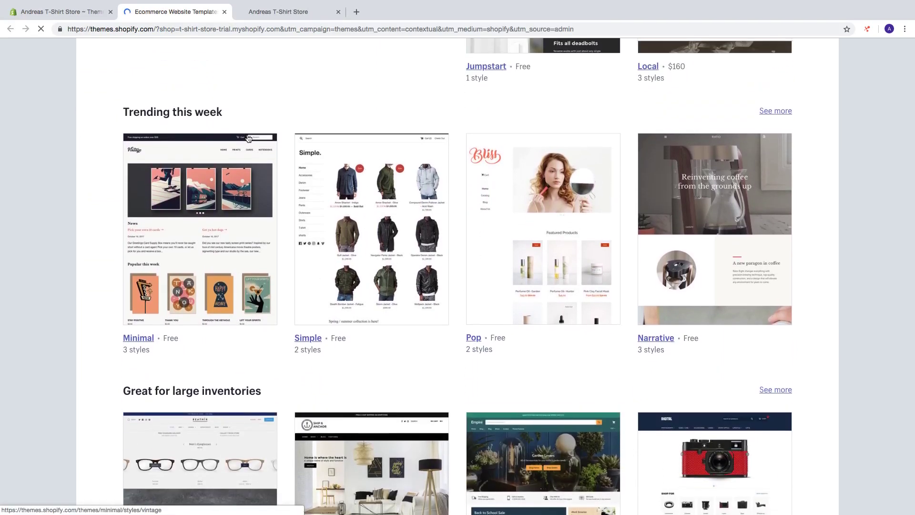
scroll(188, 270, "down", 2)
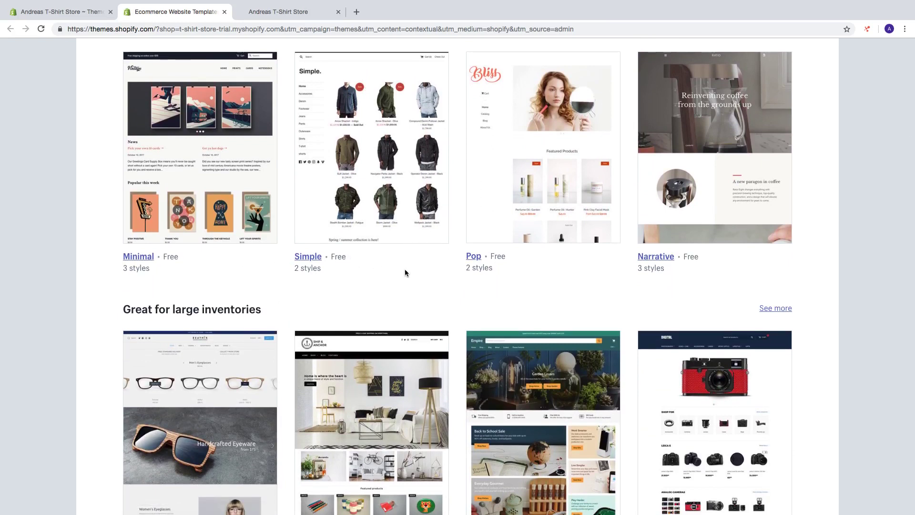
scroll(435, 168, "up", 15)
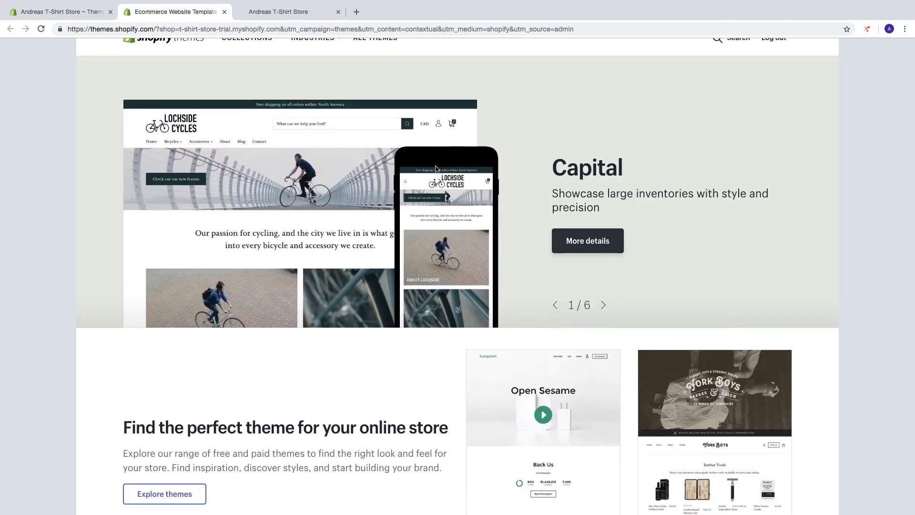
scroll(436, 168, "down", 18)
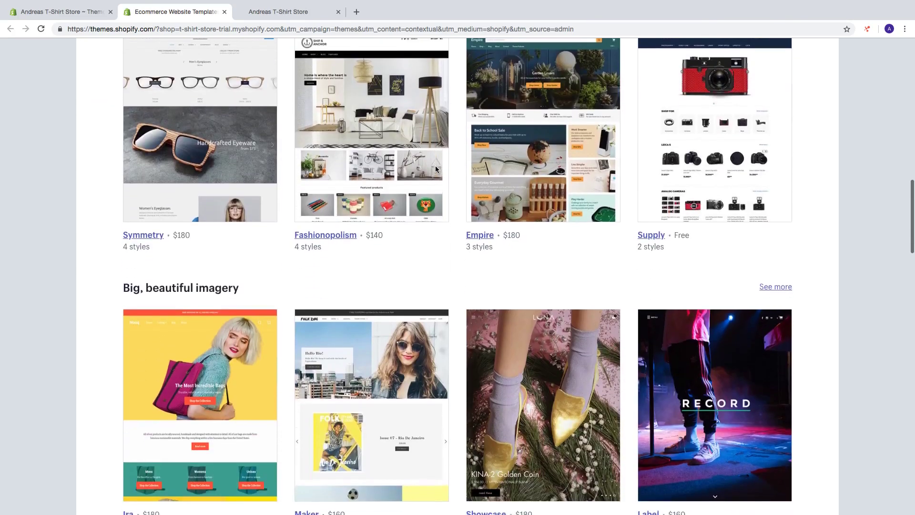
scroll(435, 167, "up", 15)
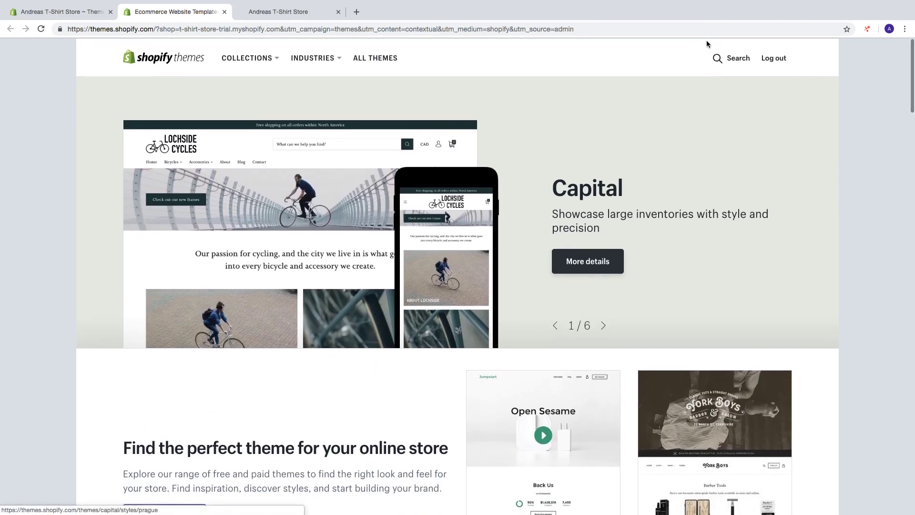
Search the Theme Store for Brooklyn and open that theme's page
left_click(718, 57)
type("broo")
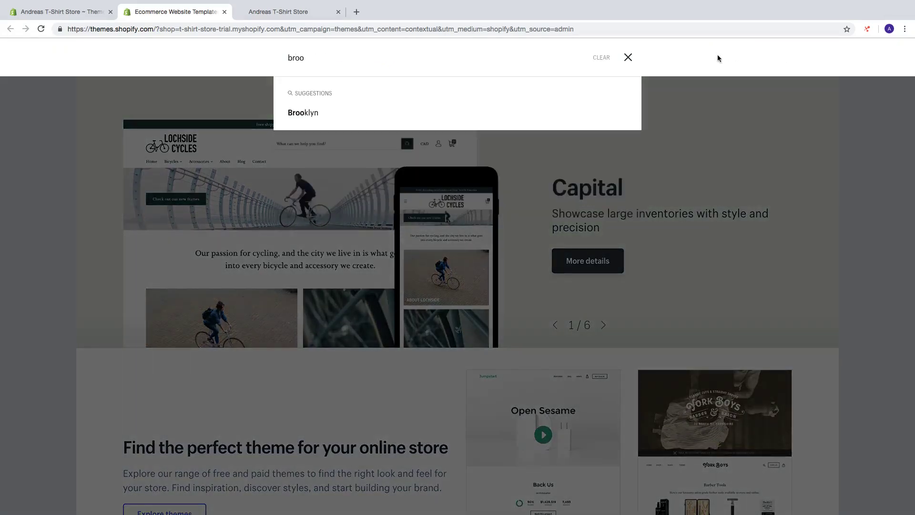
left_click(305, 113)
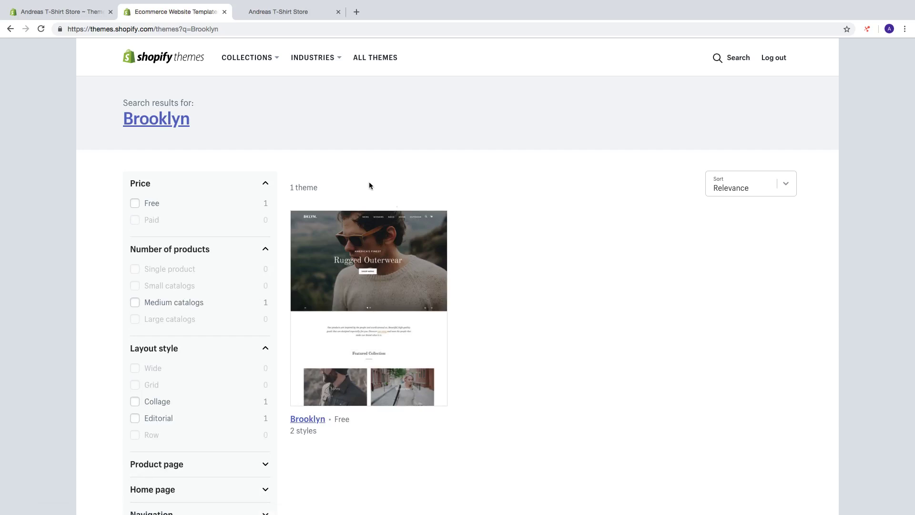
left_click(311, 419)
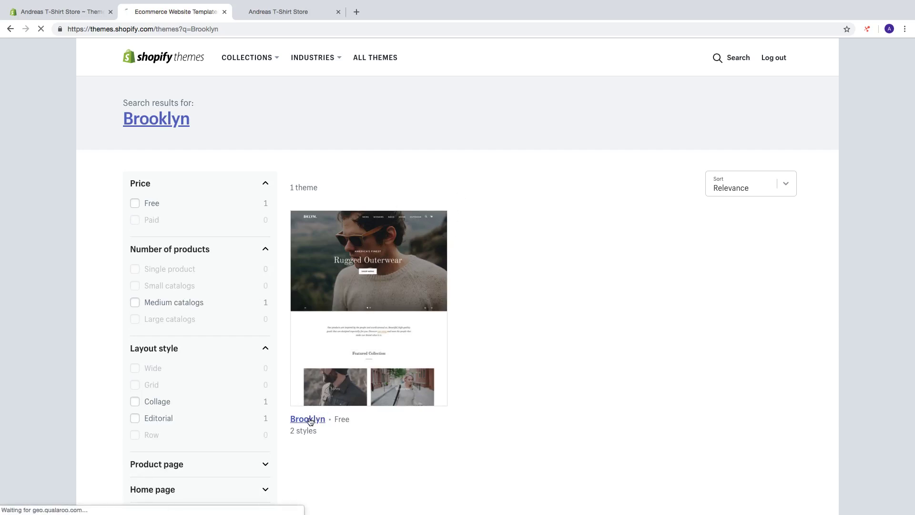
Show the Brooklyn theme in its Playful style and open the demo store for it
scroll(320, 247, "down", 2)
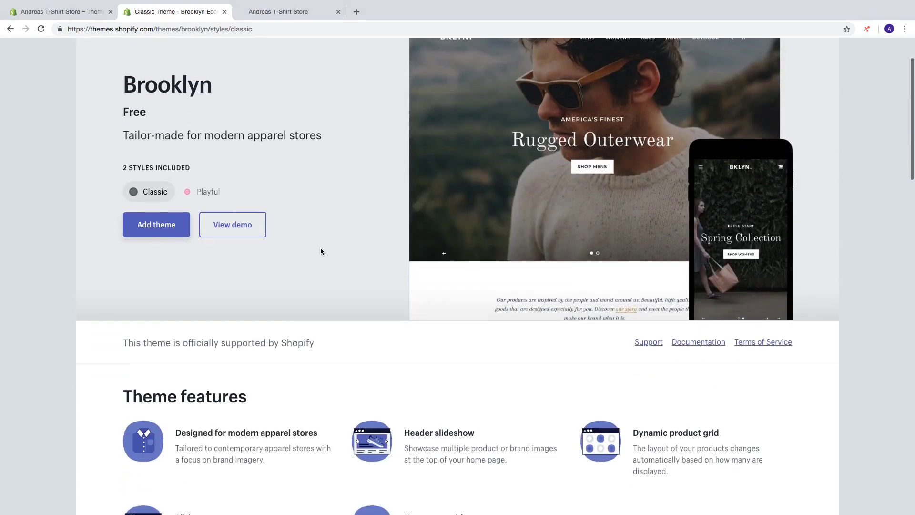
scroll(321, 248, "up", 1)
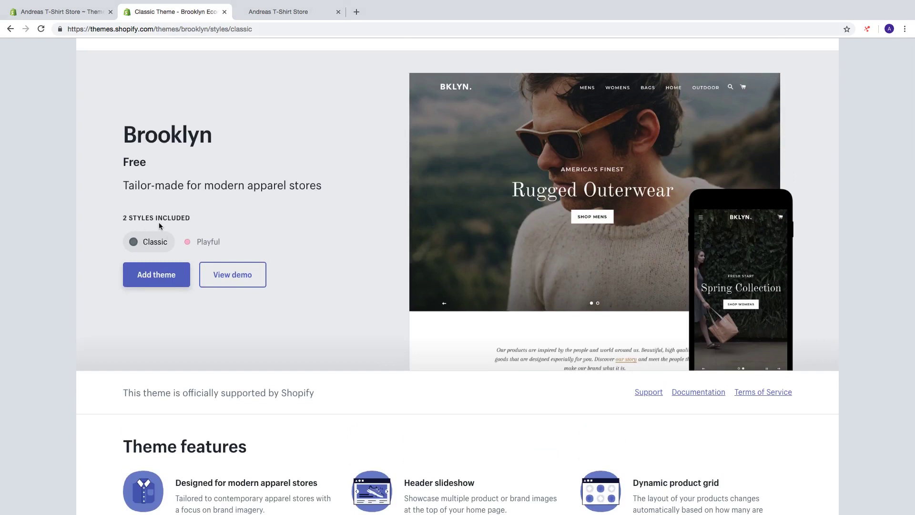
left_click(133, 244)
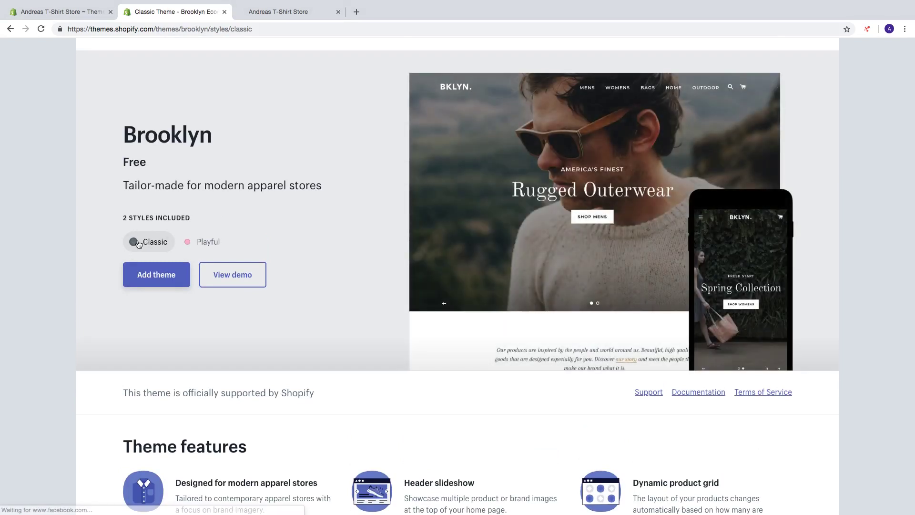
left_click(191, 242)
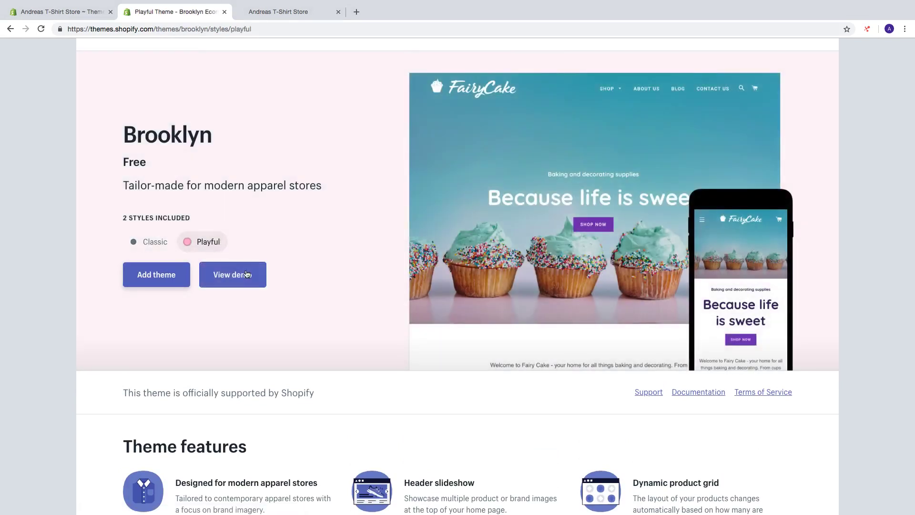
left_click(234, 276)
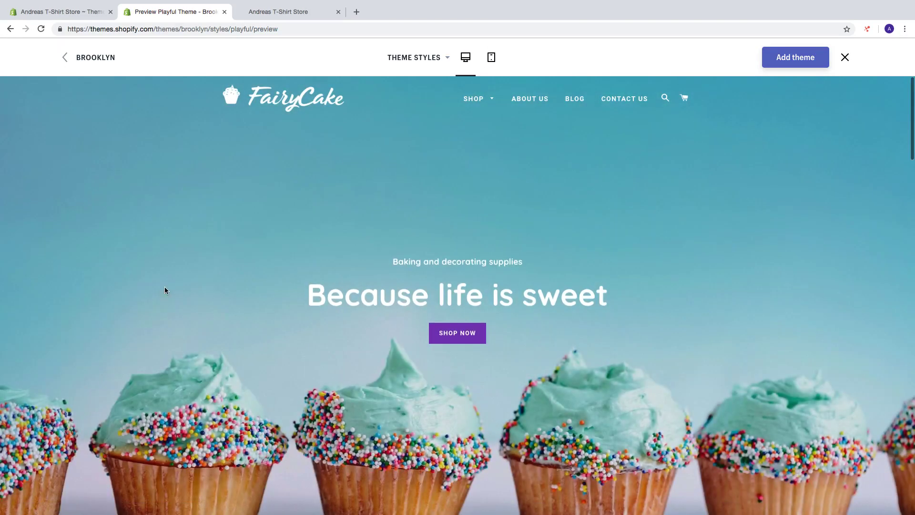
Examine the demo store's home page layout from the header image down to the footer
scroll(165, 286, "down", 5)
scroll(167, 290, "down", 20)
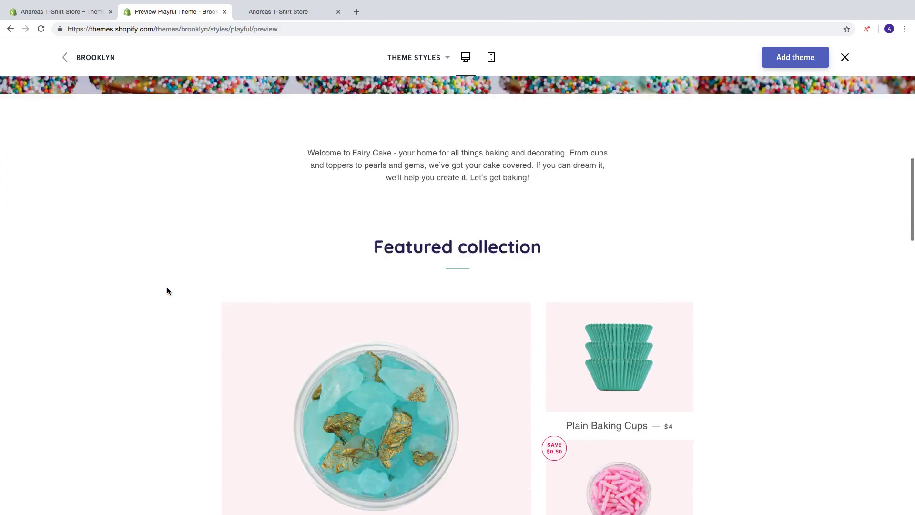
scroll(147, 289, "down", 4)
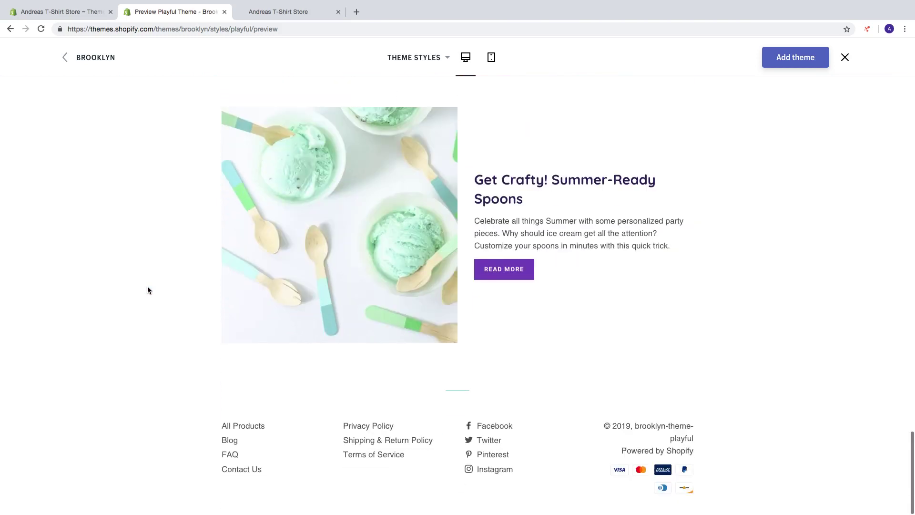
scroll(147, 289, "up", 8)
scroll(293, 317, "up", 10)
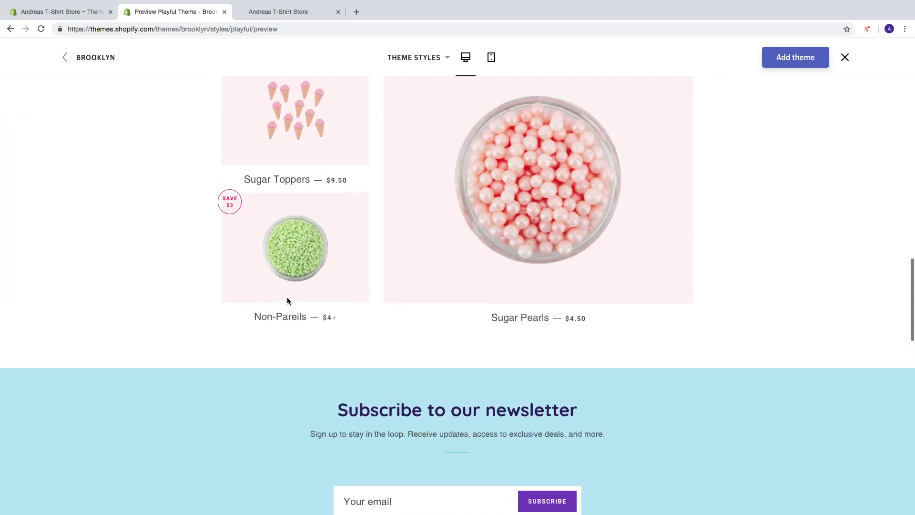
scroll(315, 232, "up", 2)
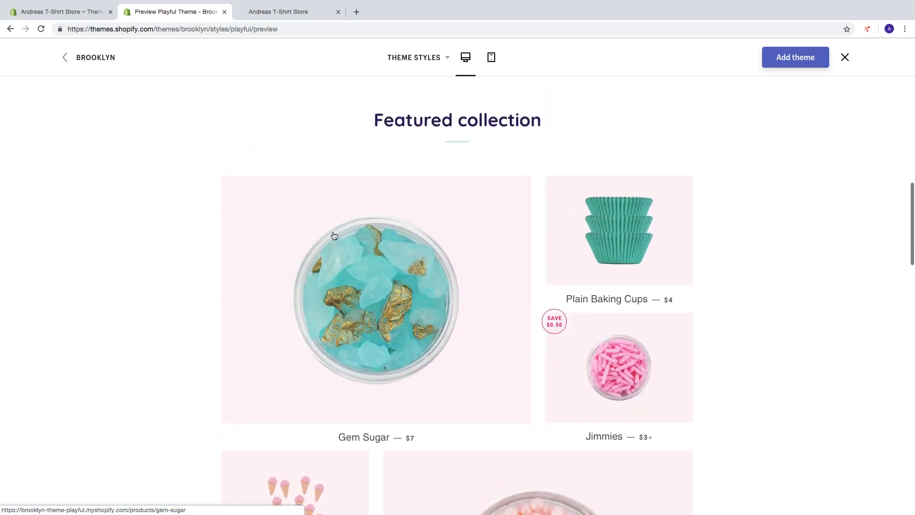
Open the Gem Sugar product in the demo's featured collection and examine its product page
left_click(334, 235)
scroll(289, 246, "down", 5)
scroll(289, 246, "down", 5)
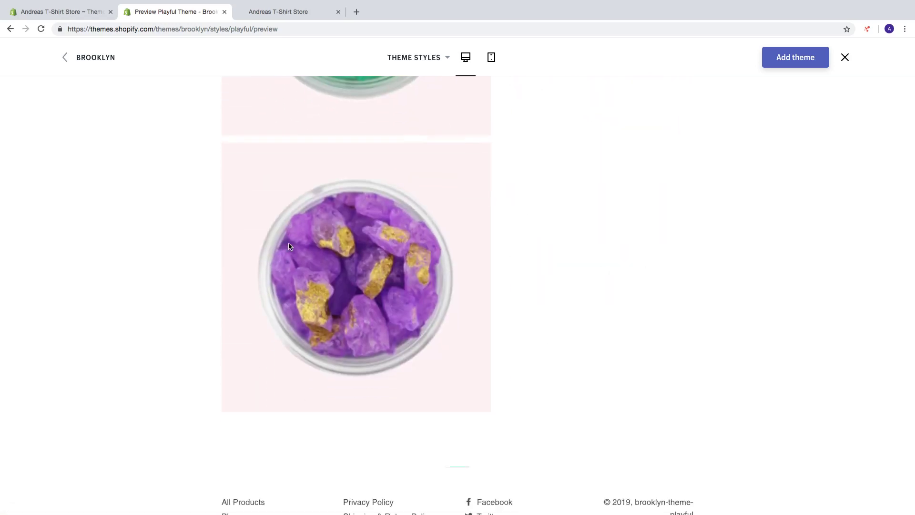
Return from the demo store to Brooklyn's theme page and read its theme features and the inclusions shared by all themes
scroll(289, 246, "up", 12)
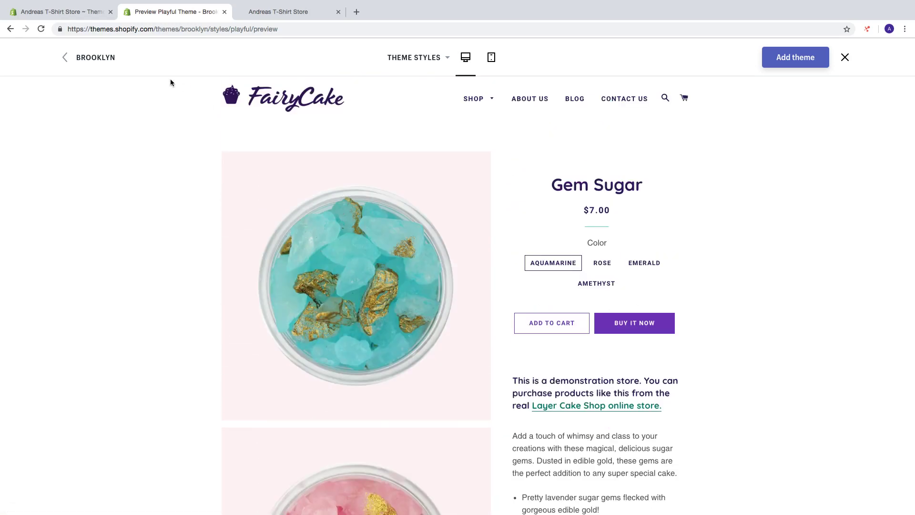
left_click(70, 57)
scroll(136, 106, "down", 6)
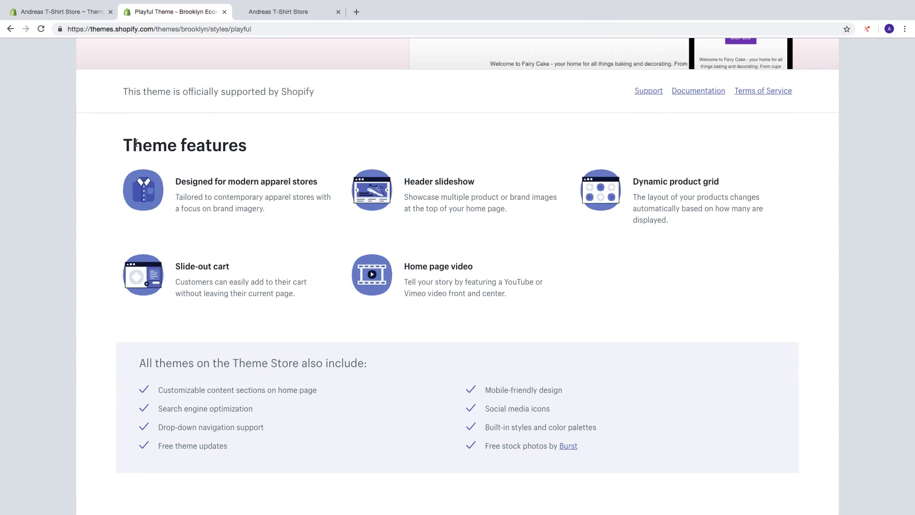
left_click_drag(137, 143, 470, 266)
scroll(451, 271, "down", 3)
left_click(201, 254)
left_click_drag(141, 247, 617, 326)
left_click(362, 317)
scroll(361, 317, "down", 1)
Read Brooklyn's customer reviews and rating breakdown, including the second page of reviews
scroll(361, 316, "down", 7)
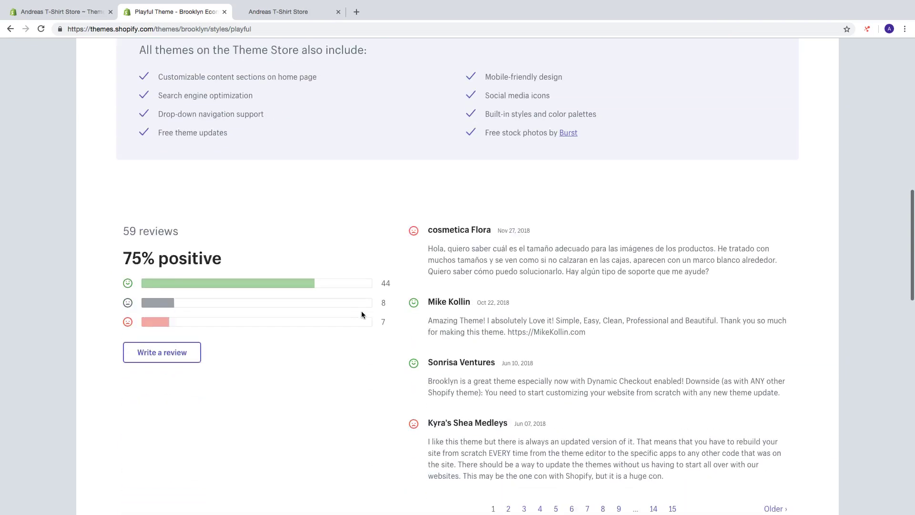
scroll(319, 205, "up", 2)
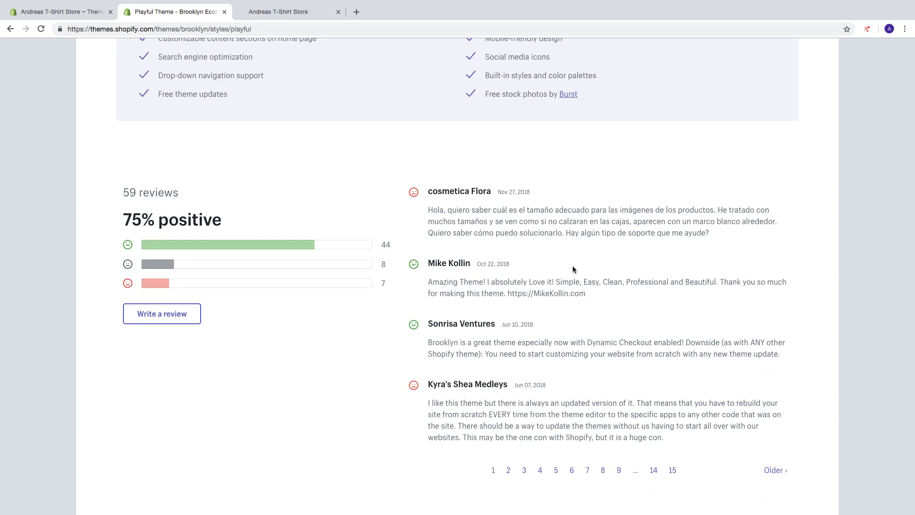
scroll(522, 411, "down", 2)
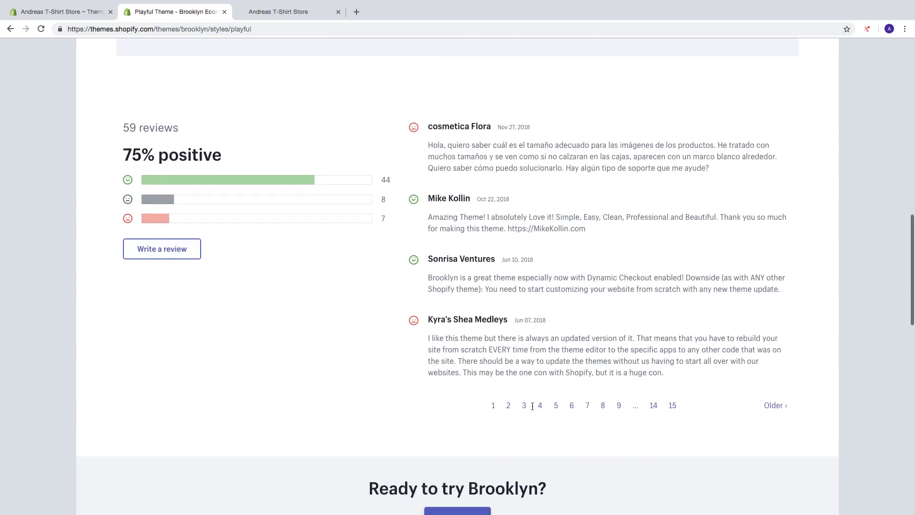
left_click(512, 405)
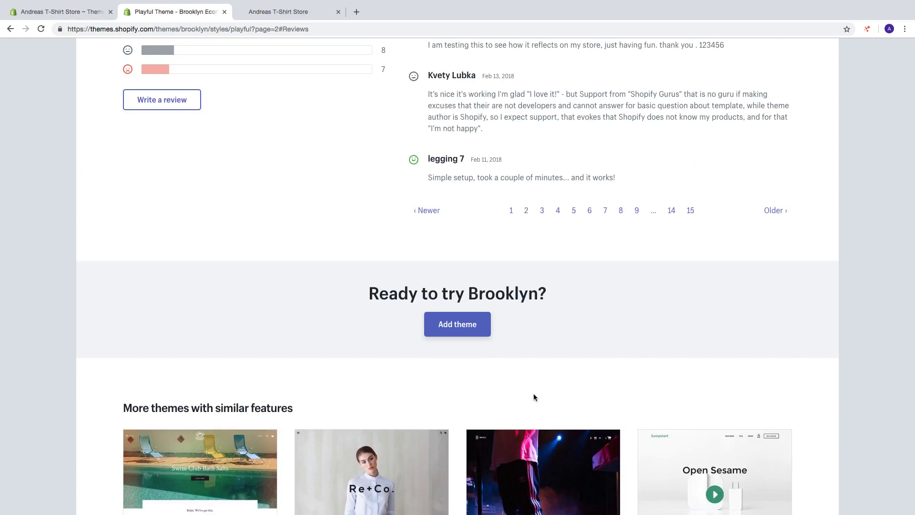
scroll(534, 395, "up", 2)
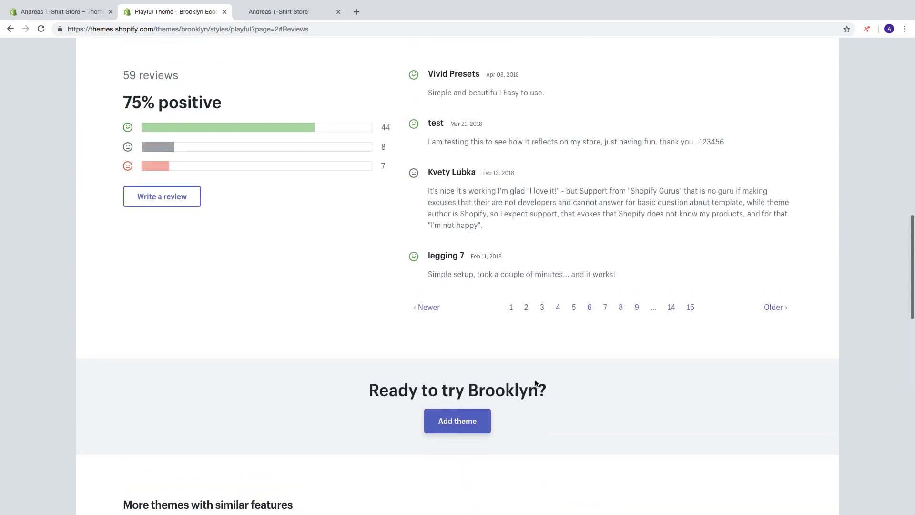
Add the Brooklyn theme in its Playful style to the store
left_click(461, 427)
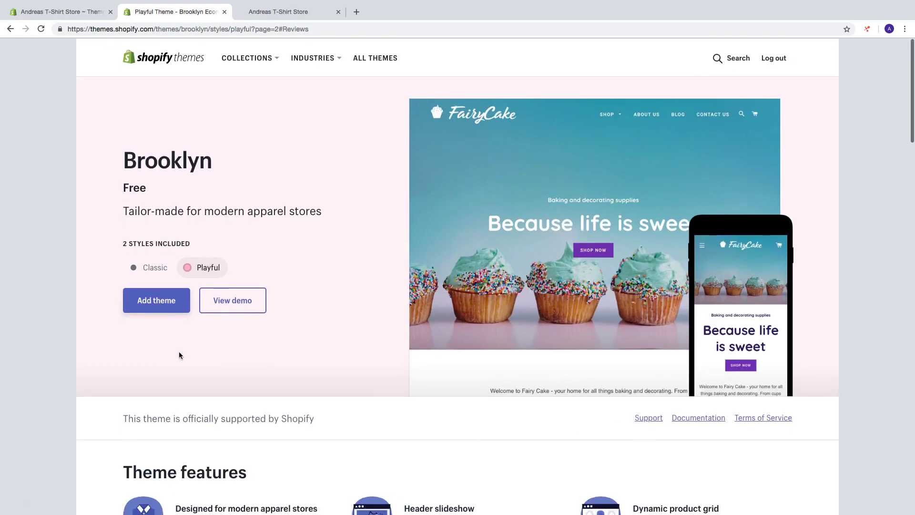
left_click(148, 305)
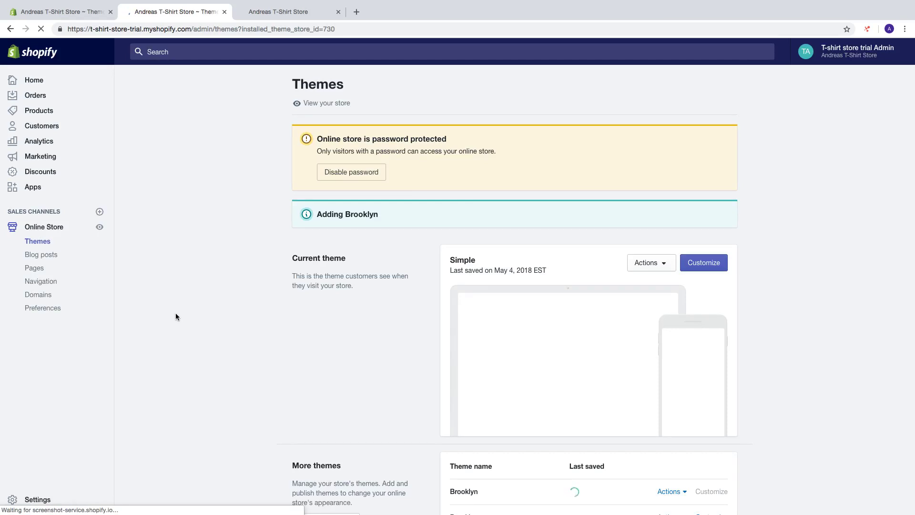
Preview the upper Brooklyn entry among the store's additional themes and examine its home page from hero banner to featured collection
scroll(187, 316, "down", 1)
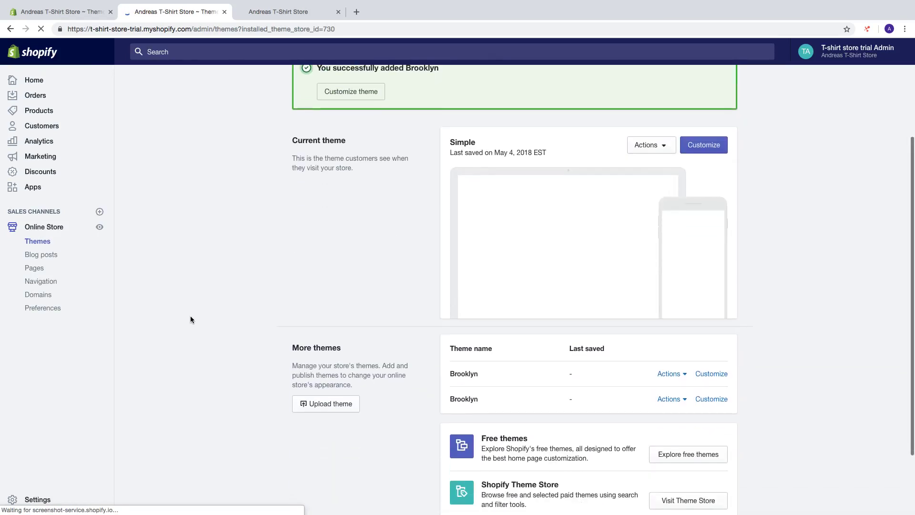
left_click(672, 374)
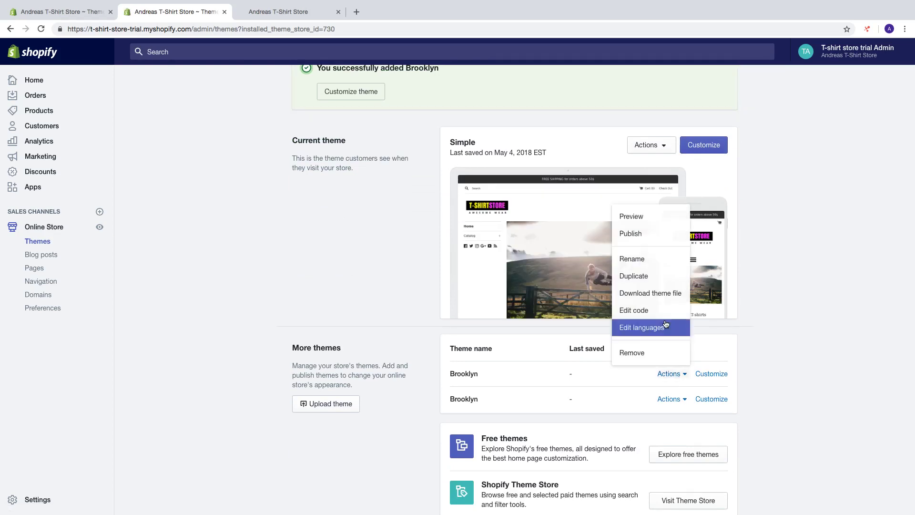
left_click(652, 222)
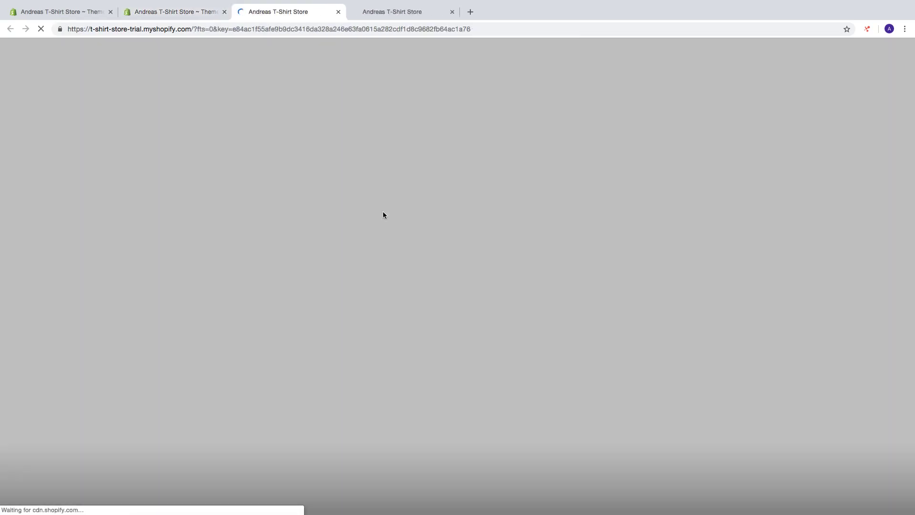
scroll(282, 274, "down", 20)
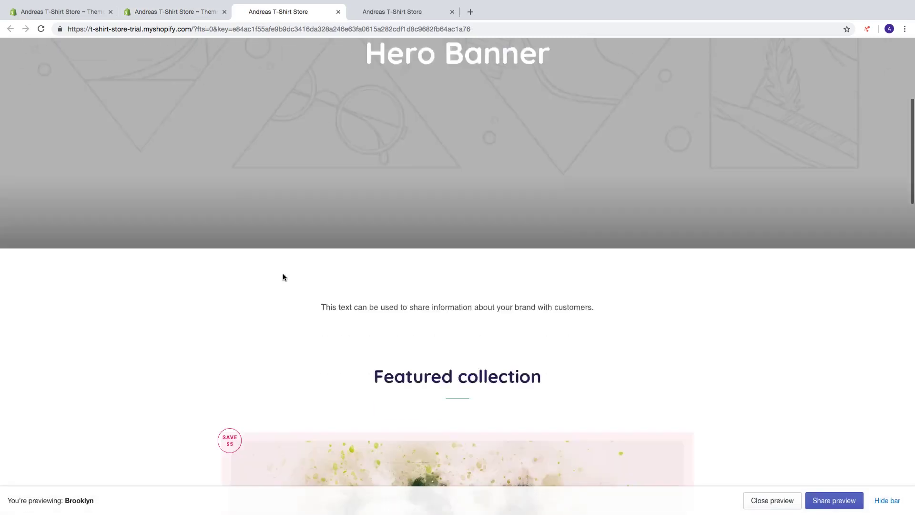
scroll(281, 276, "up", 20)
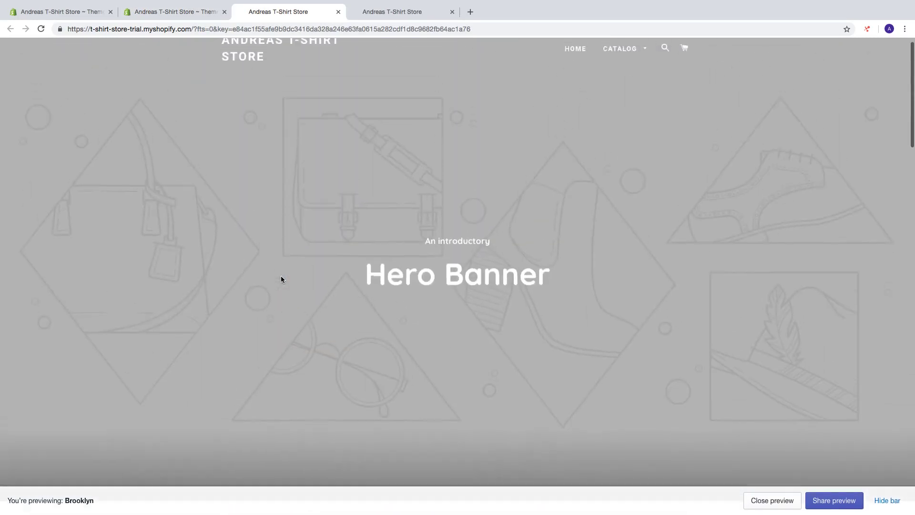
scroll(281, 276, "up", 2)
scroll(275, 277, "down", 10)
scroll(277, 276, "up", 10)
Return to the theme management page and publish the upper Brooklyn entry as the store's current theme
left_click(155, 14)
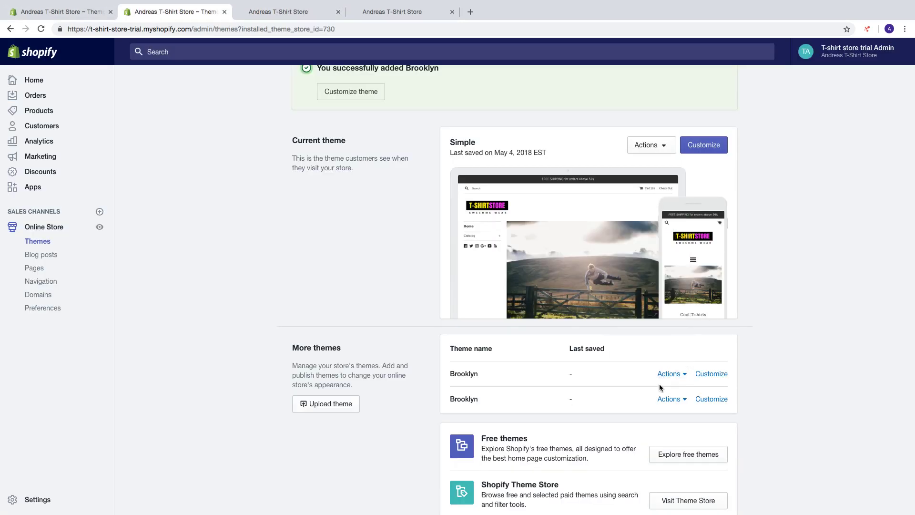
left_click(669, 373)
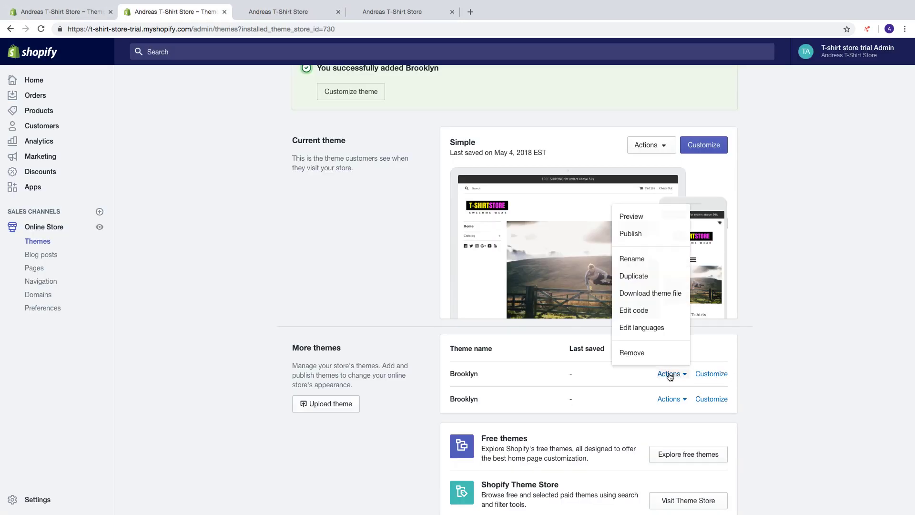
left_click(653, 233)
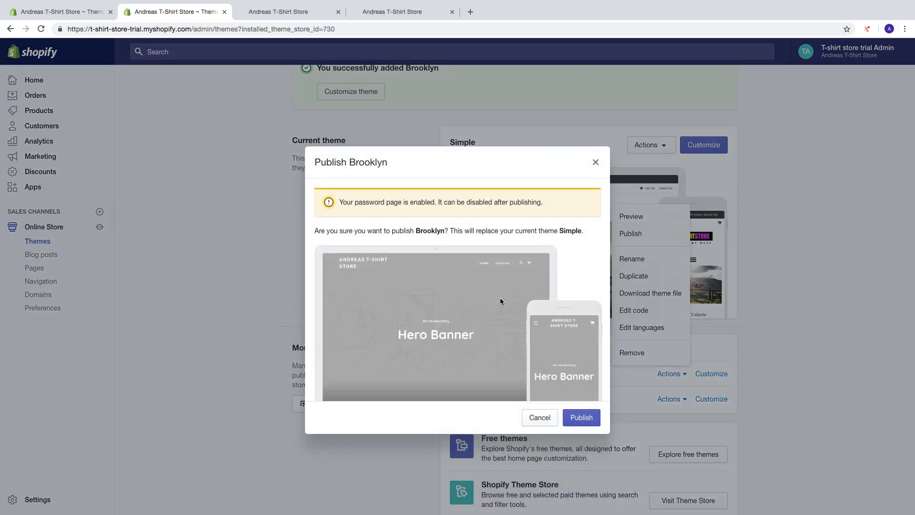
left_click(584, 417)
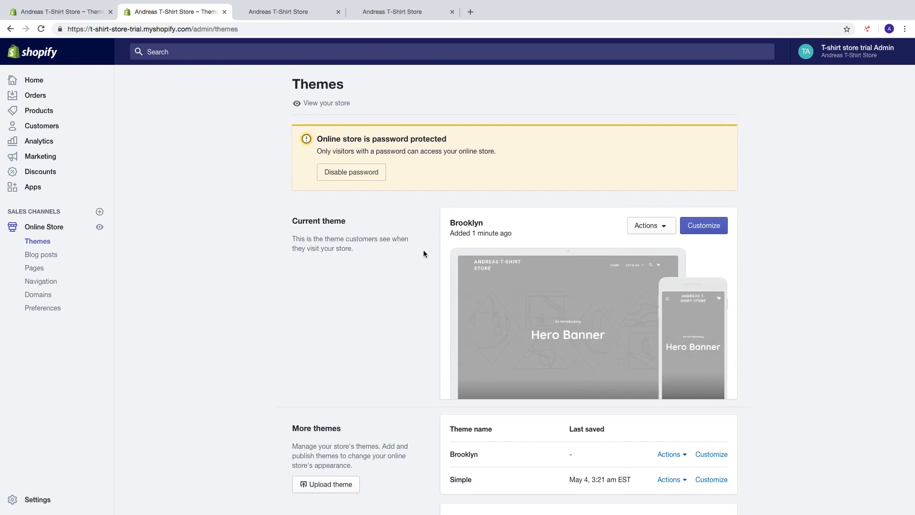
Publish the Simple theme again as the store's current theme in place of Brooklyn
scroll(414, 269, "down", 3)
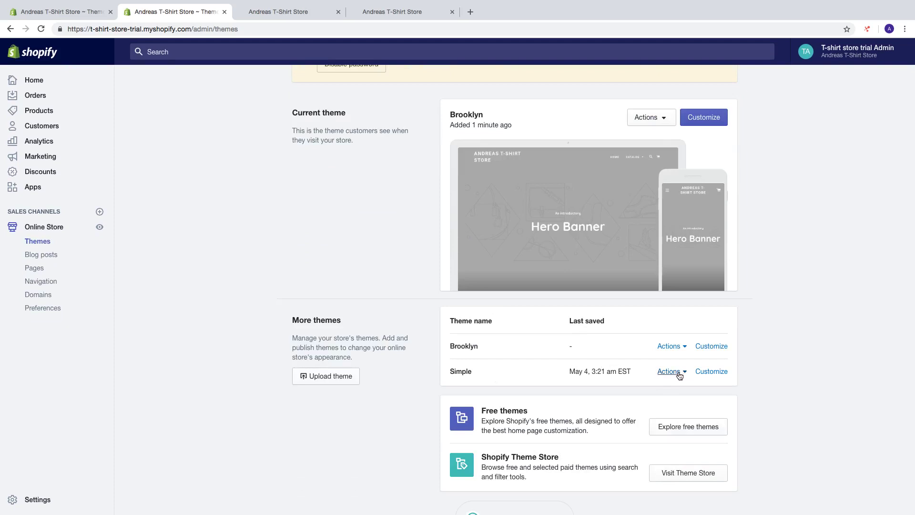
left_click(680, 376)
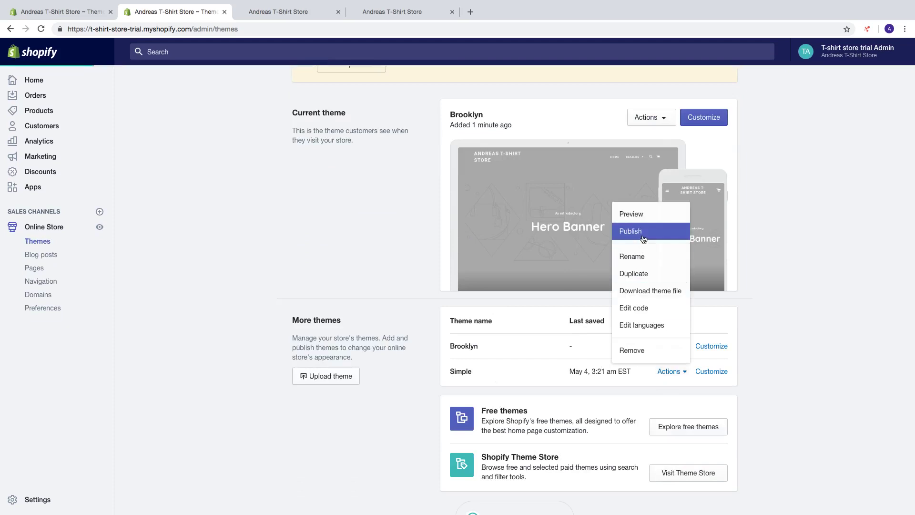
left_click(643, 236)
left_click(587, 418)
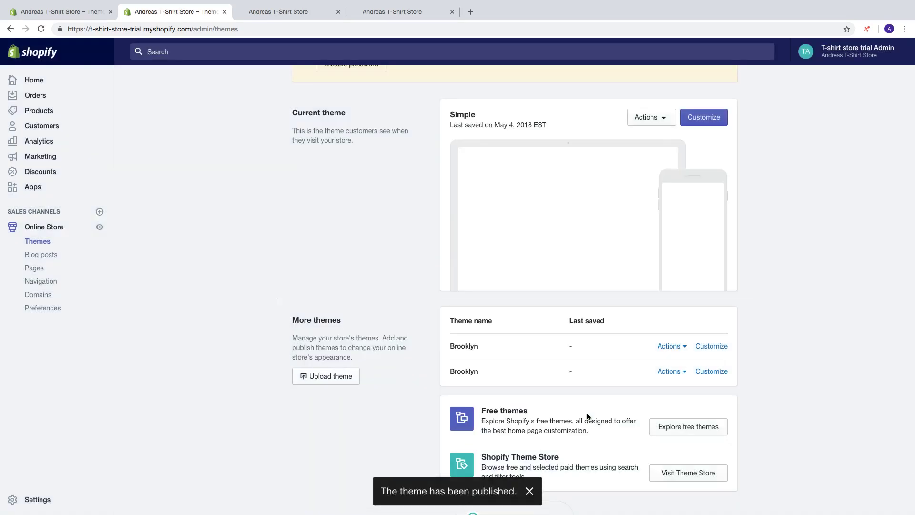
Preview the current Simple theme and look through the store's home page
scroll(572, 377, "up", 3)
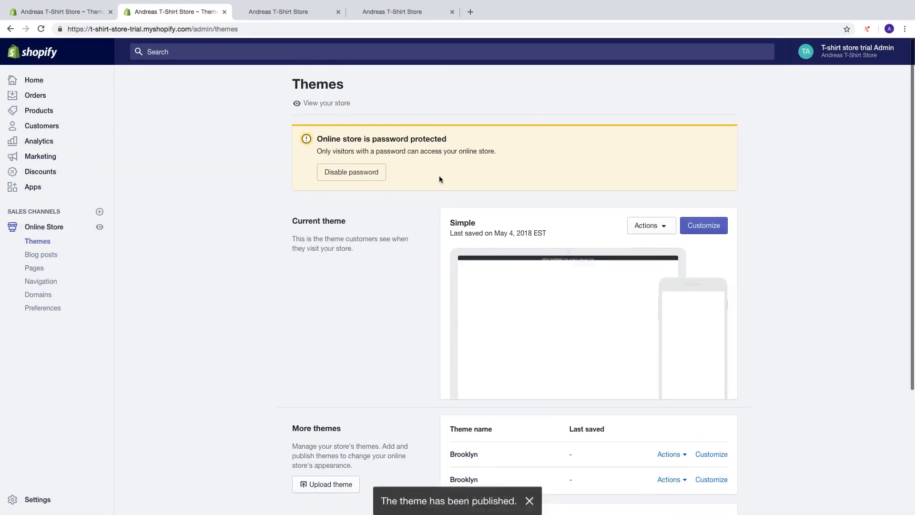
left_click(671, 232)
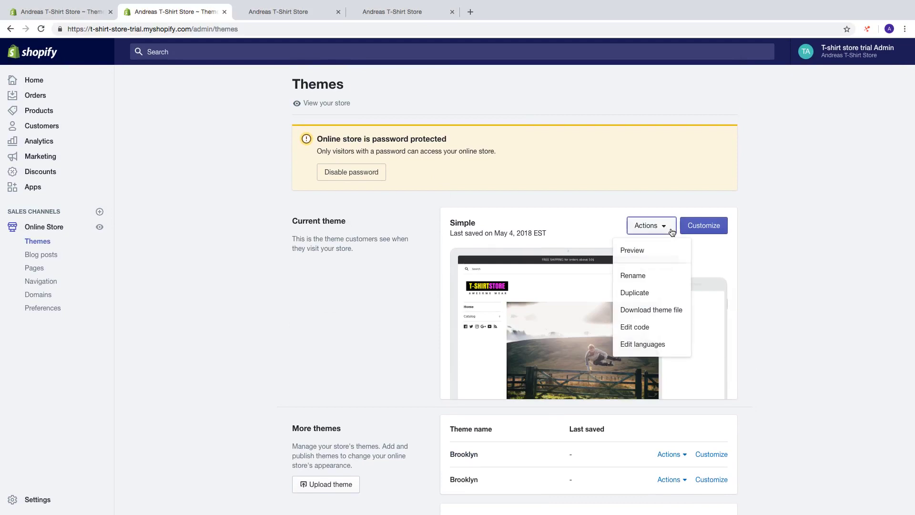
left_click(636, 248)
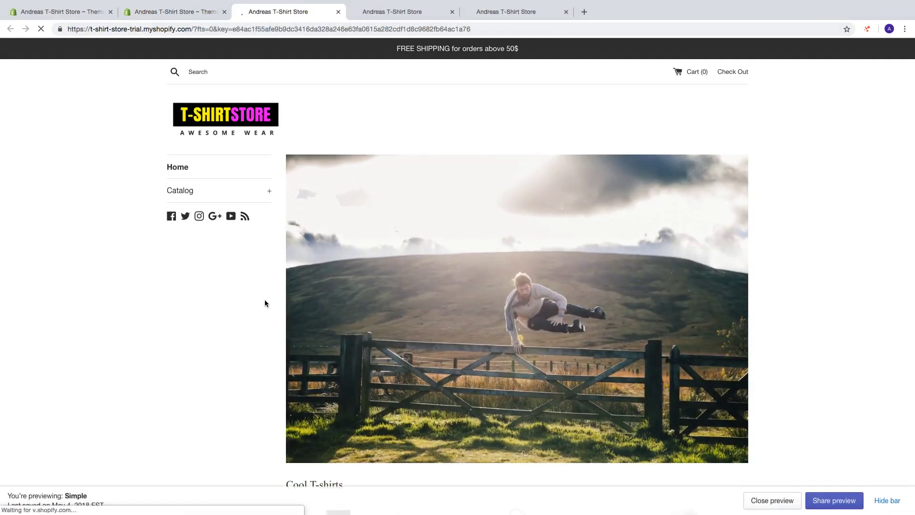
scroll(265, 300, "down", 10)
scroll(265, 303, "down", 10)
scroll(272, 303, "up", 20)
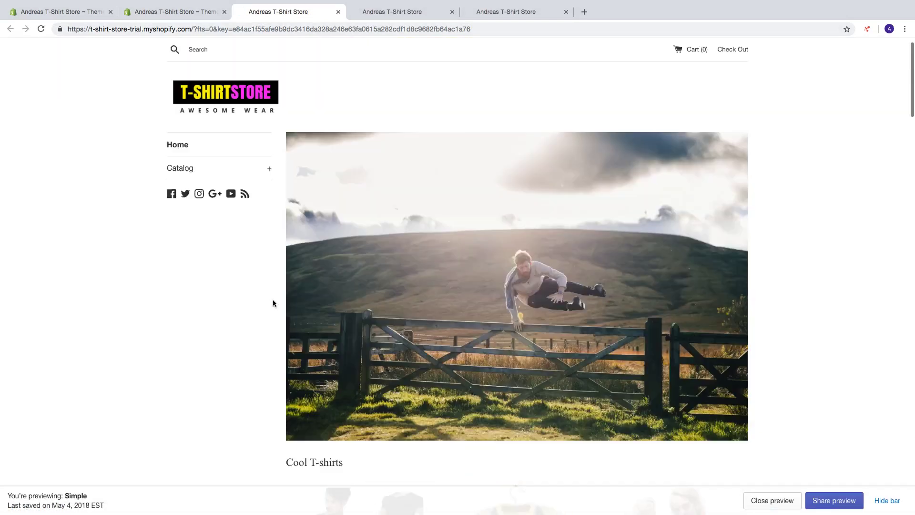